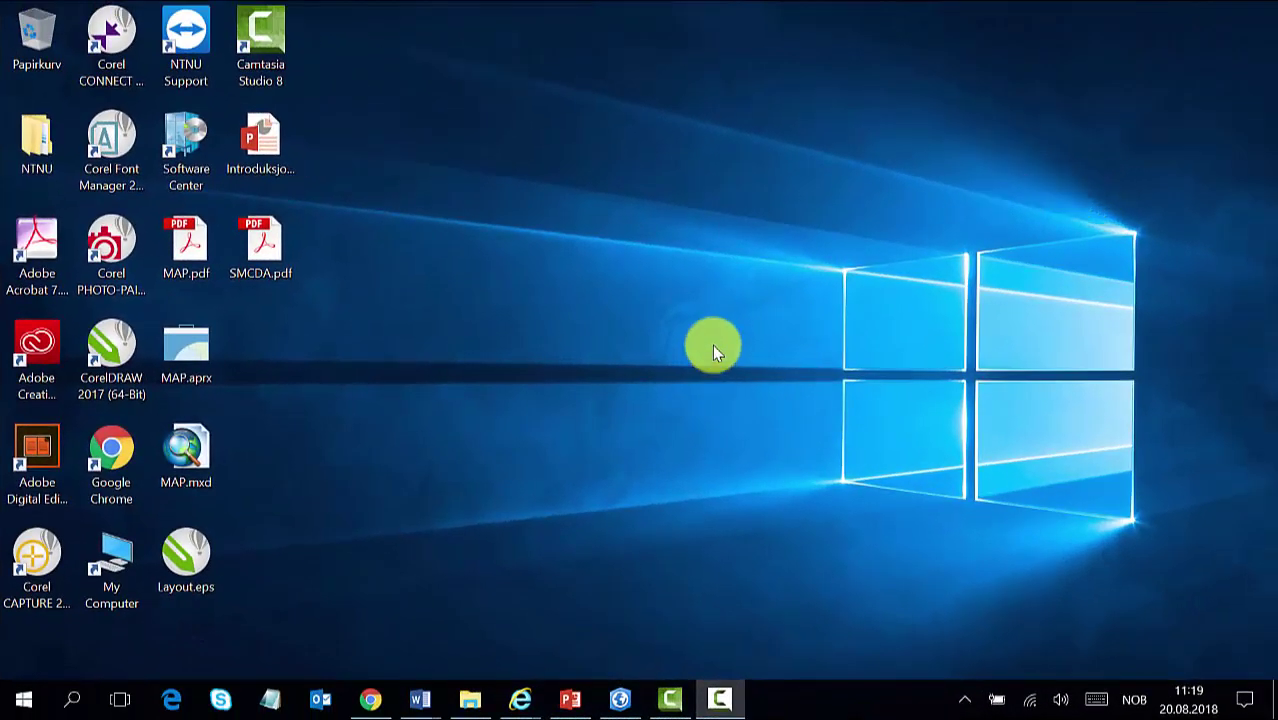
Step: Restore the ArcGIS Pro window showing the GCS world map of cities from the taskbar
left_click(620, 698)
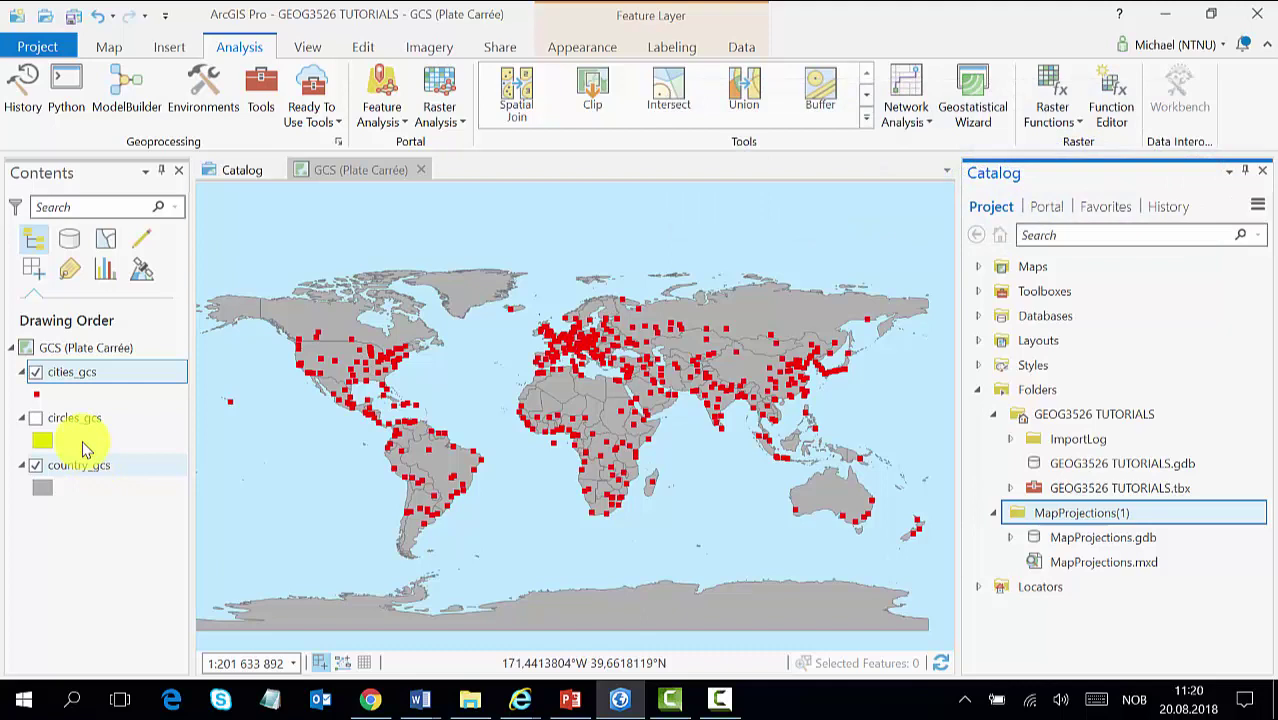
left_click(90, 373)
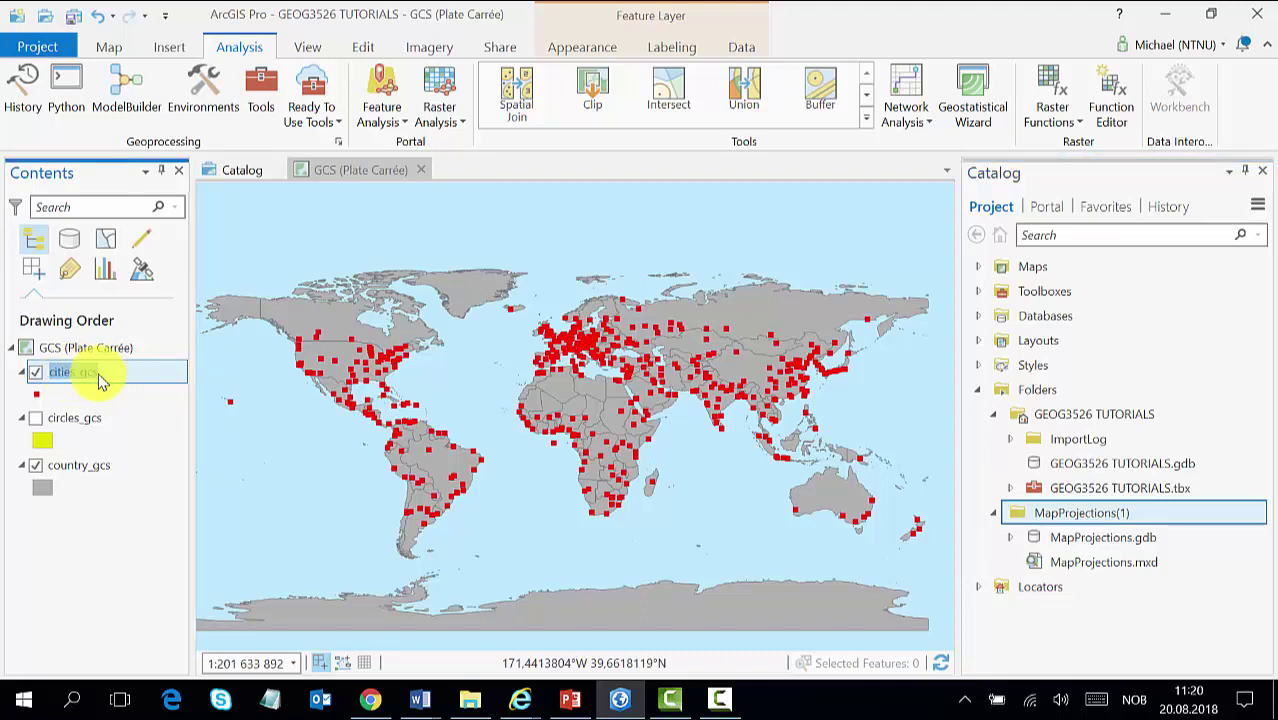
key("Escape")
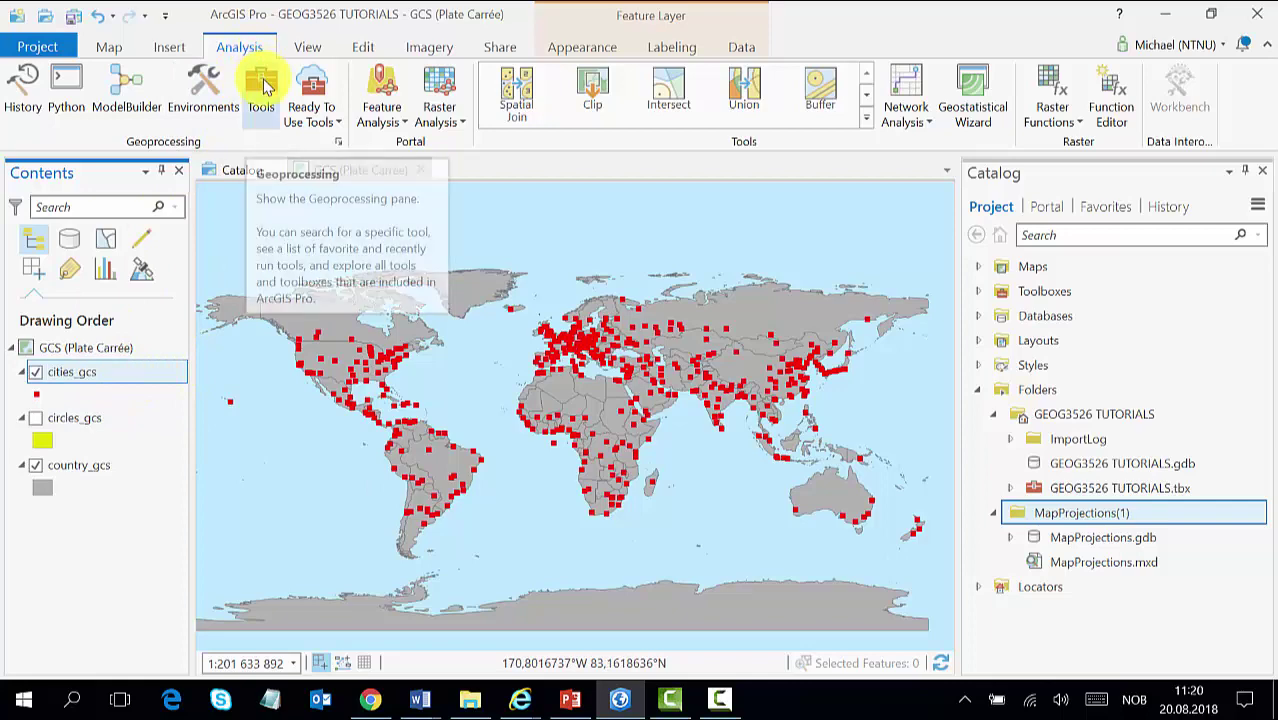
Step: Find the Project tool under Analysis > Tools and choose cities_gcs as its Input Dataset
left_click(262, 90)
type("project")
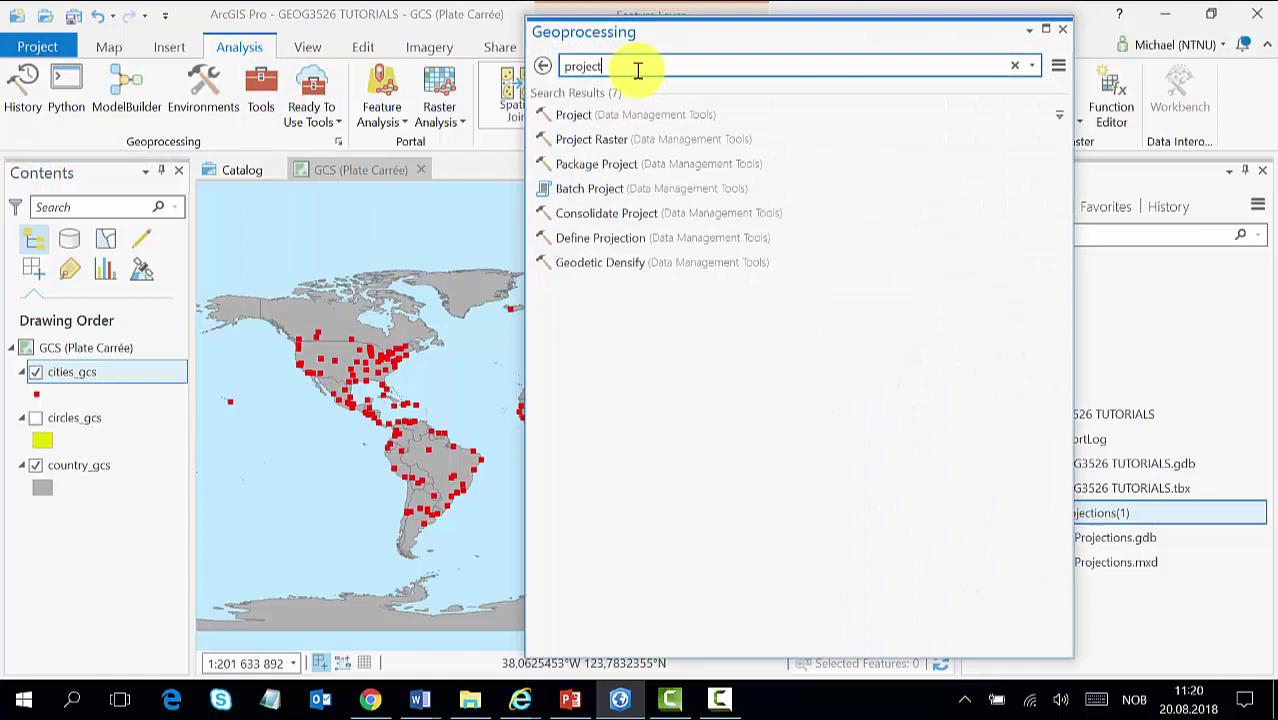
left_click(622, 125)
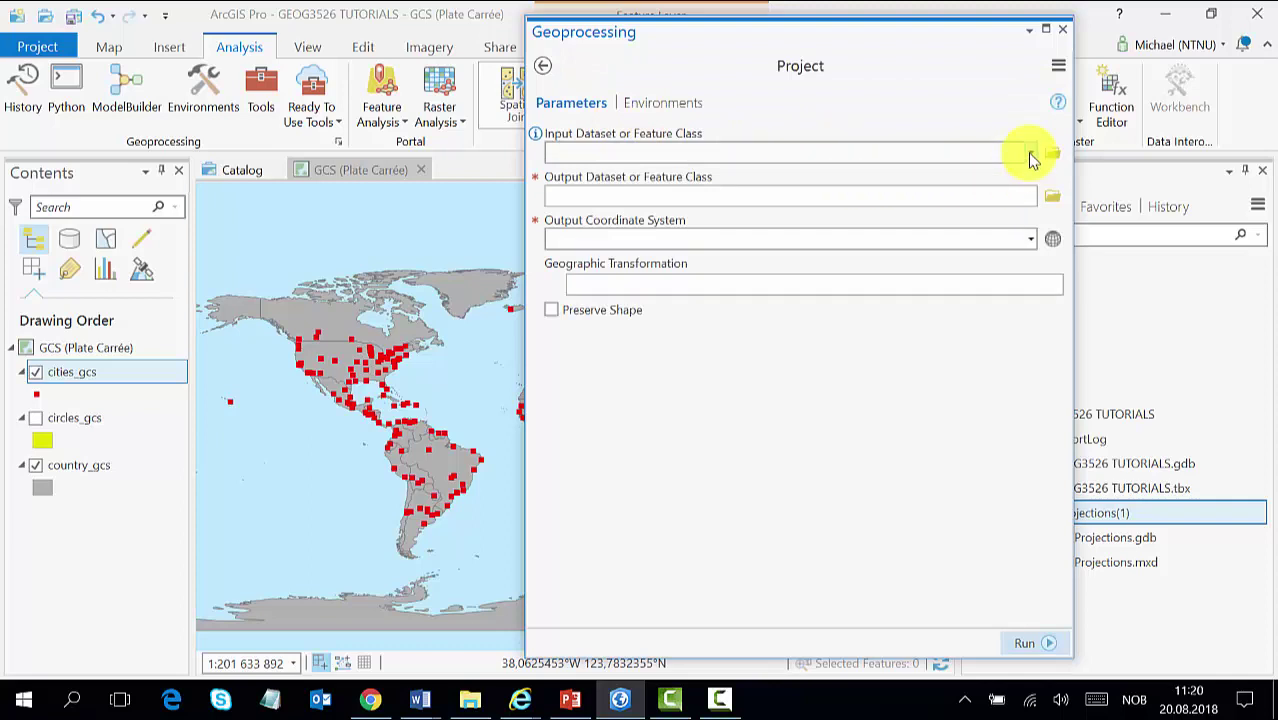
left_click(1031, 155)
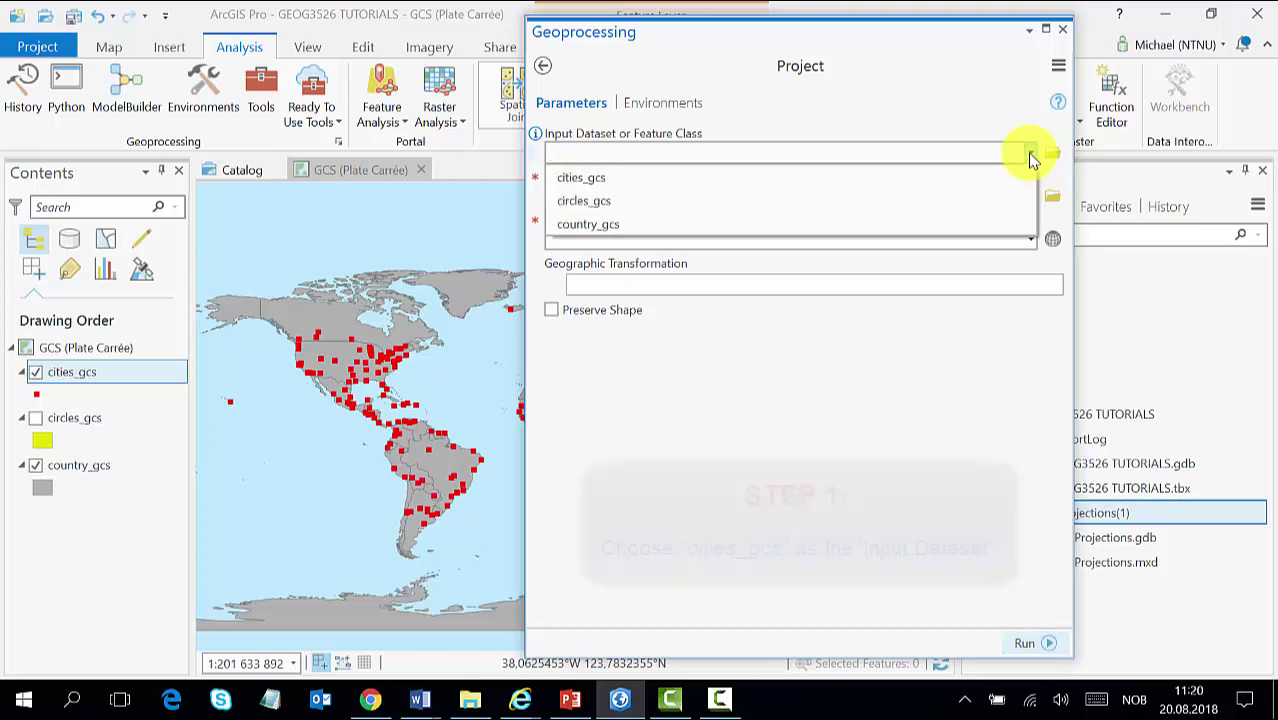
left_click(930, 180)
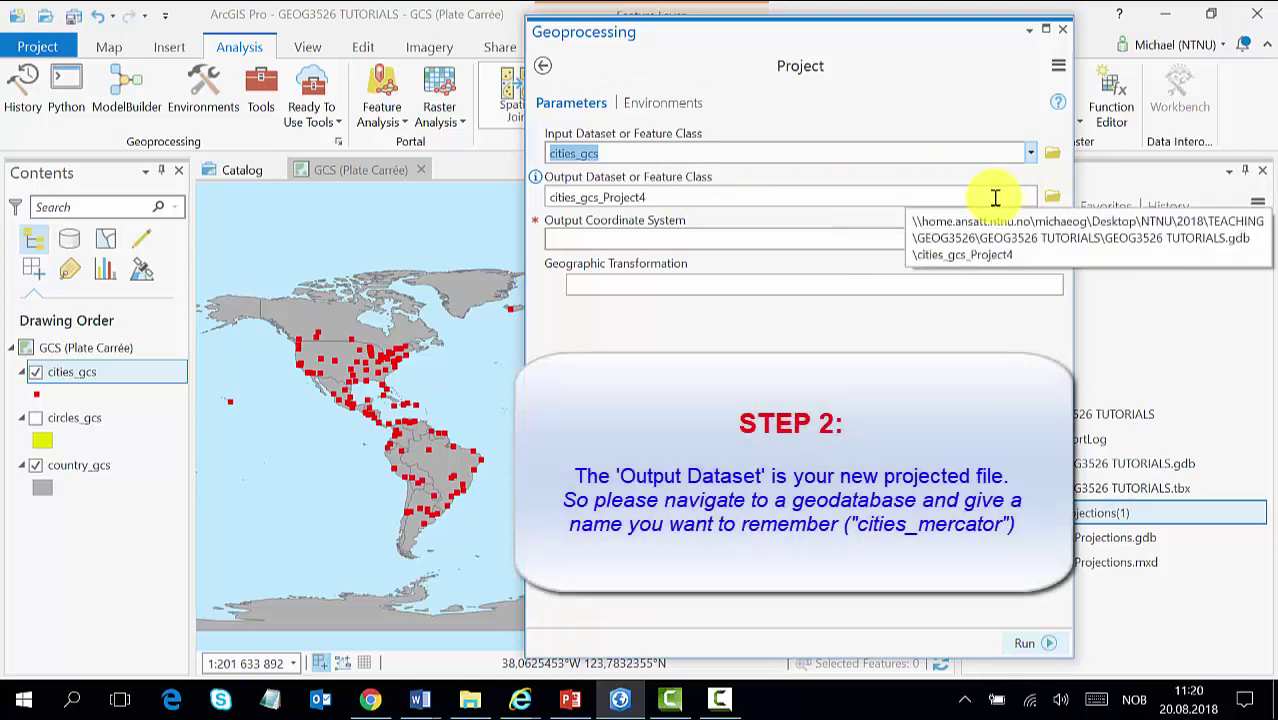
Step: Save the Project output as cities_mercator in MapProjections.gdb
left_click(1052, 197)
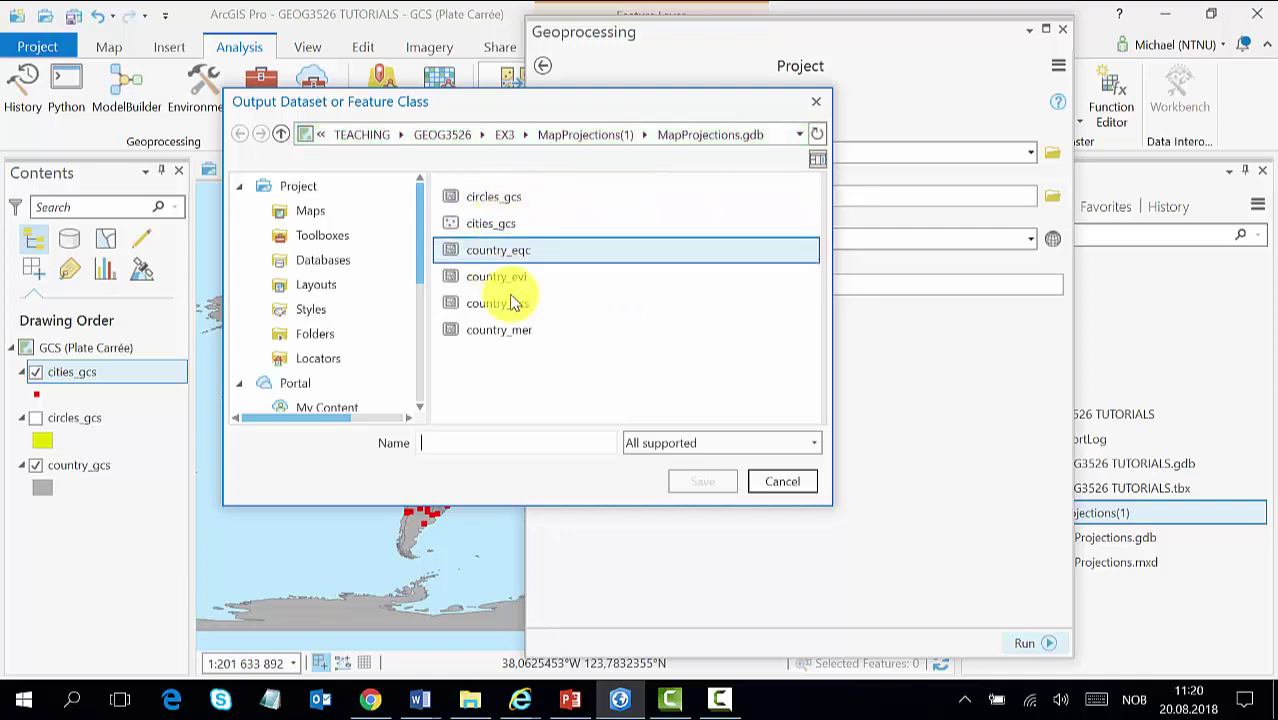
left_click(505, 230)
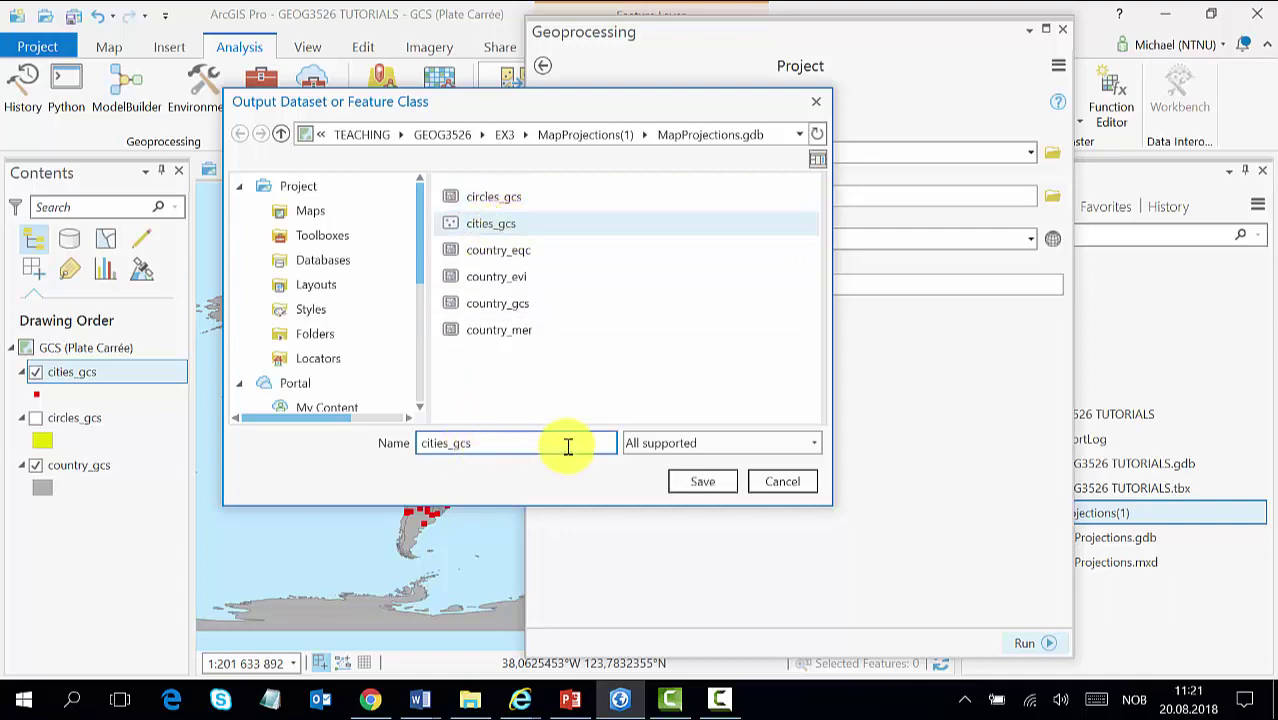
key("BackSpace")
key("BackSpace")
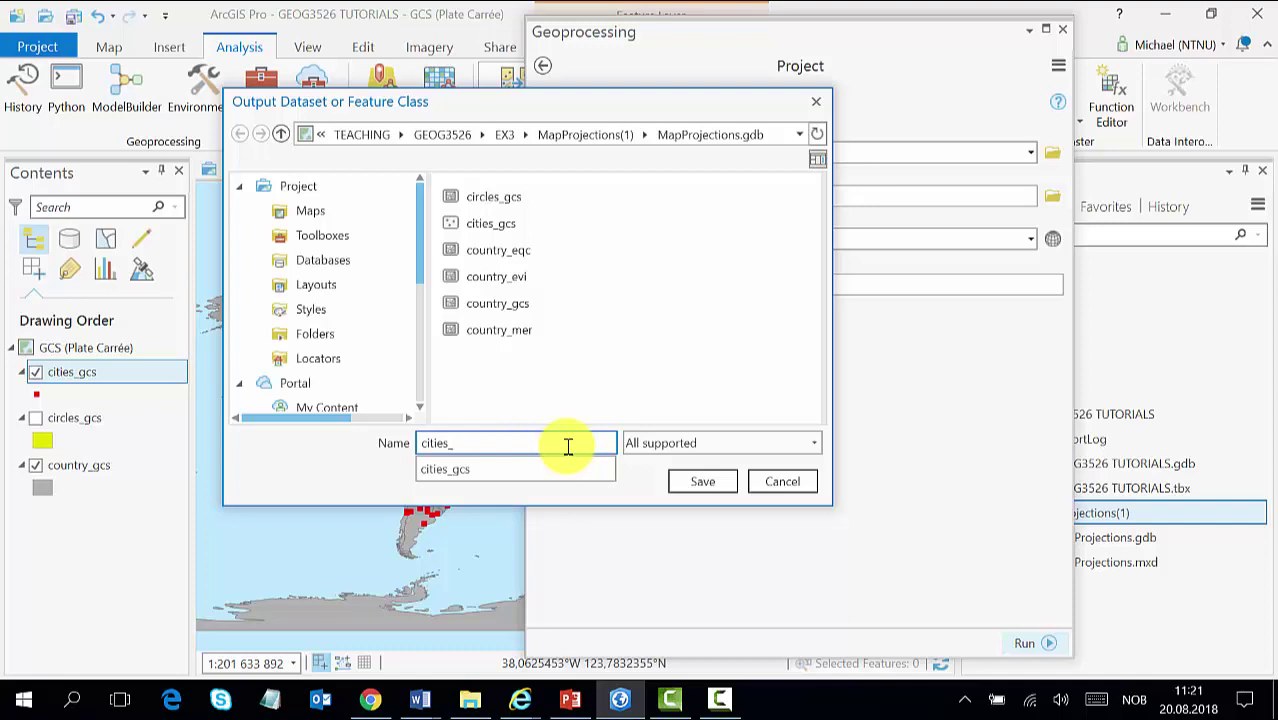
type("mercator")
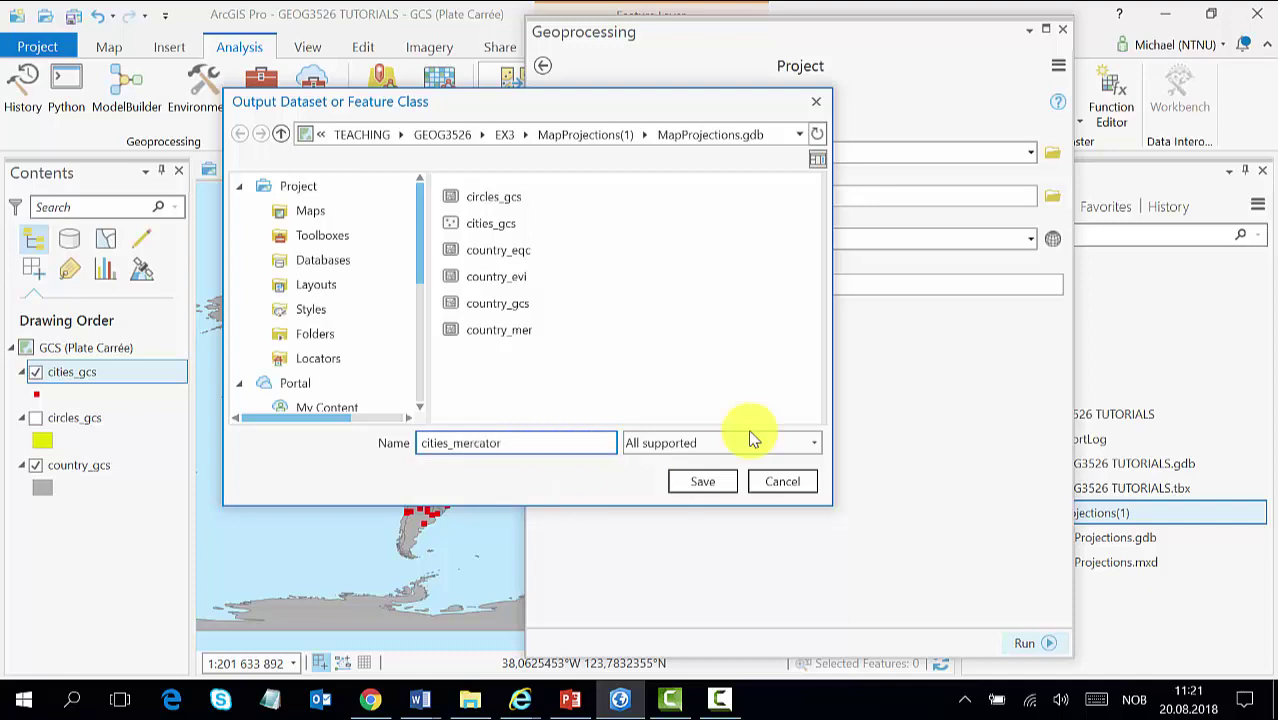
left_click(712, 481)
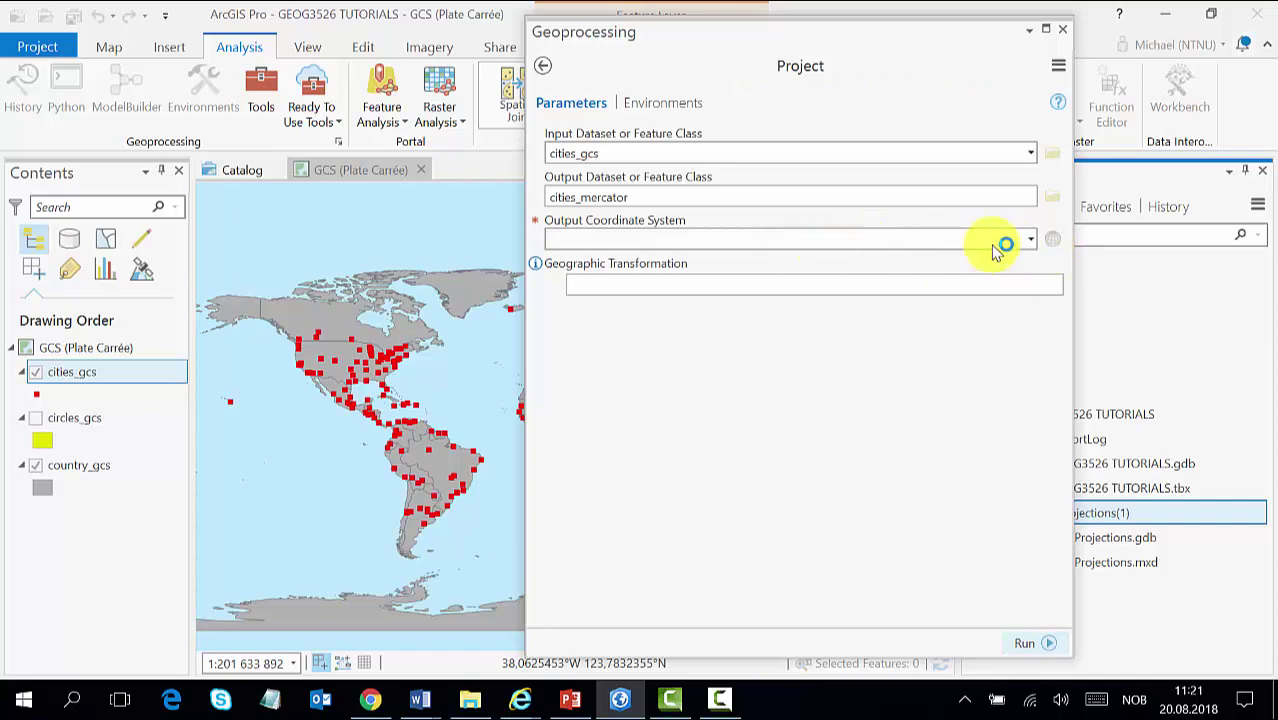
Step: Choose Projected > World > Mercator (world) as the output coordinate system
left_click(1052, 238)
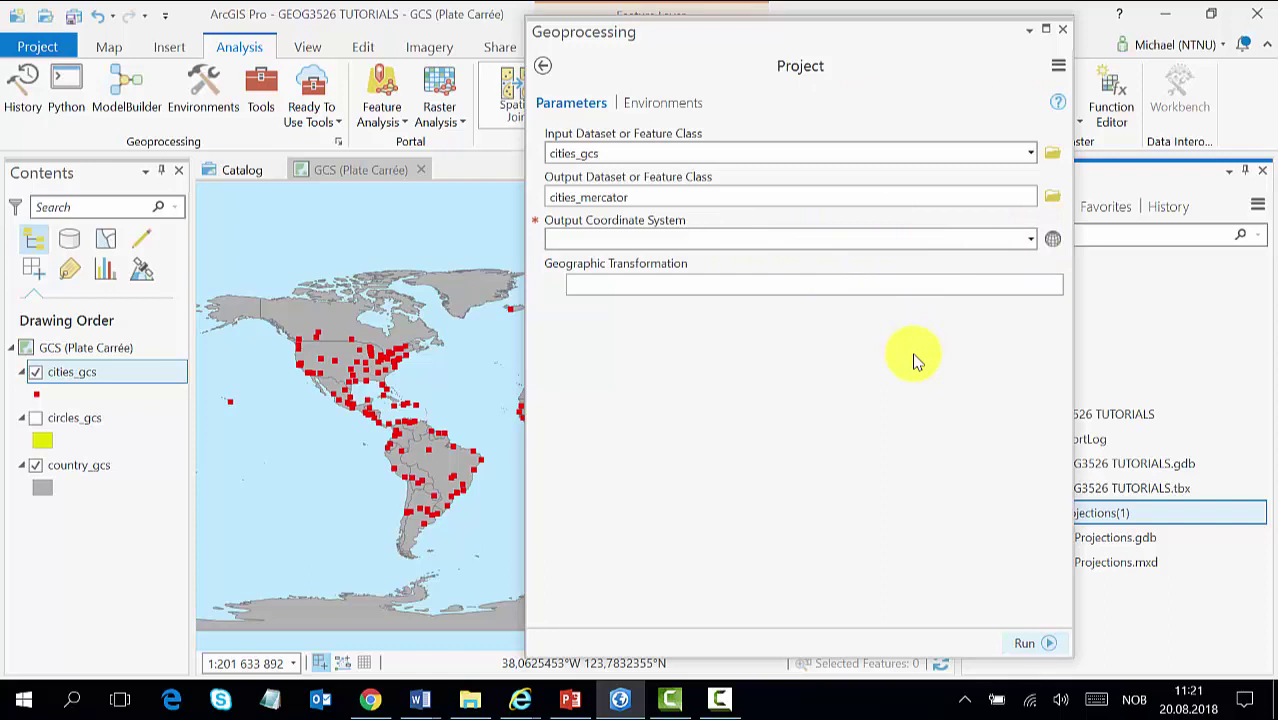
left_click(1052, 240)
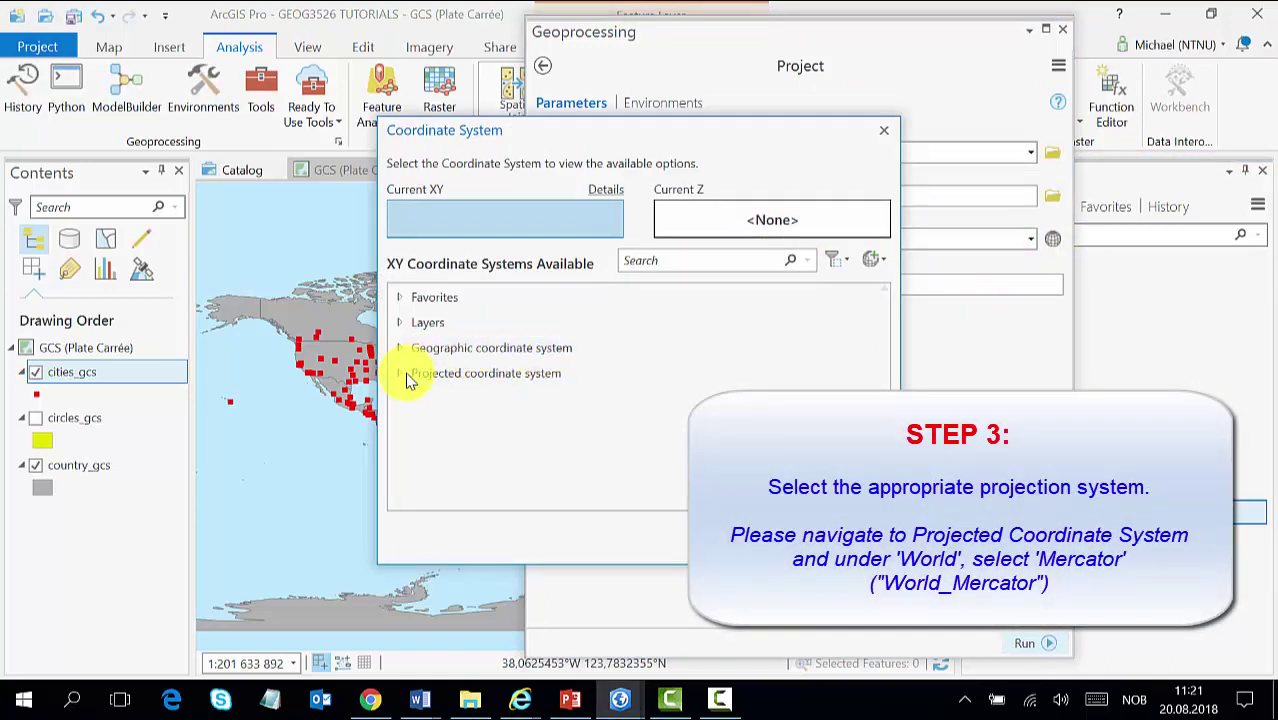
left_click(403, 373)
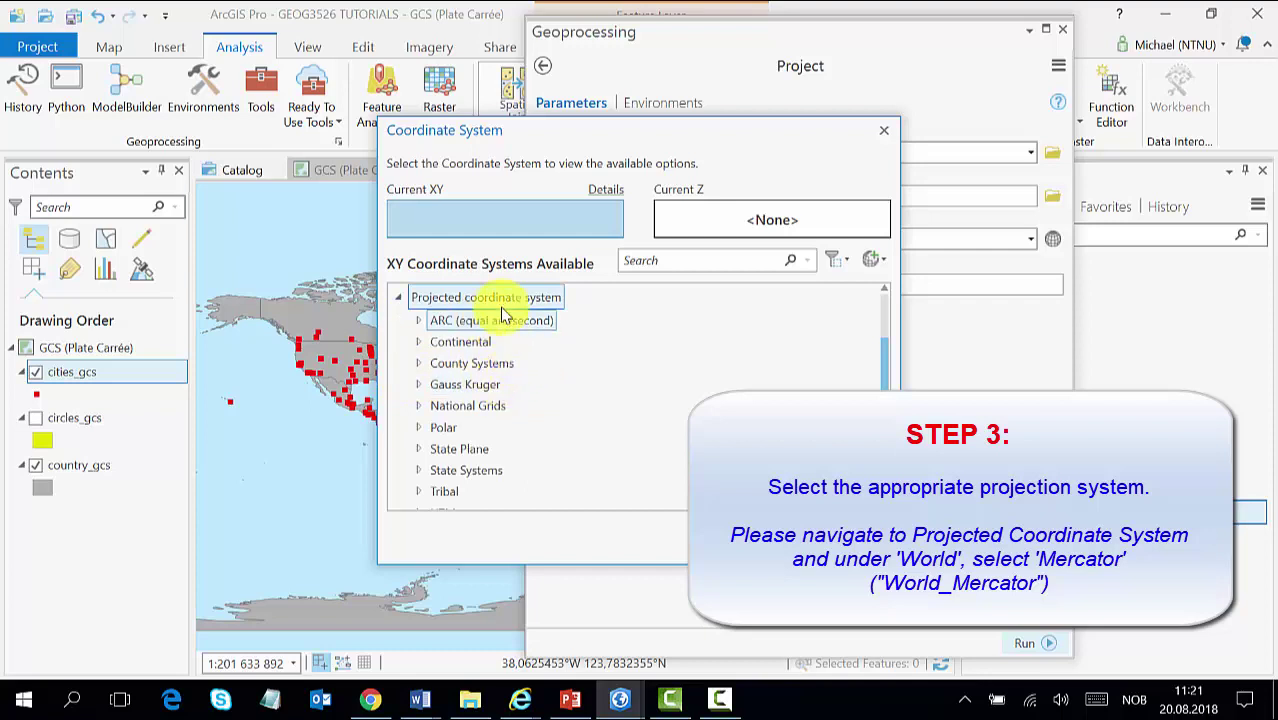
scroll(549, 316, "down", 1)
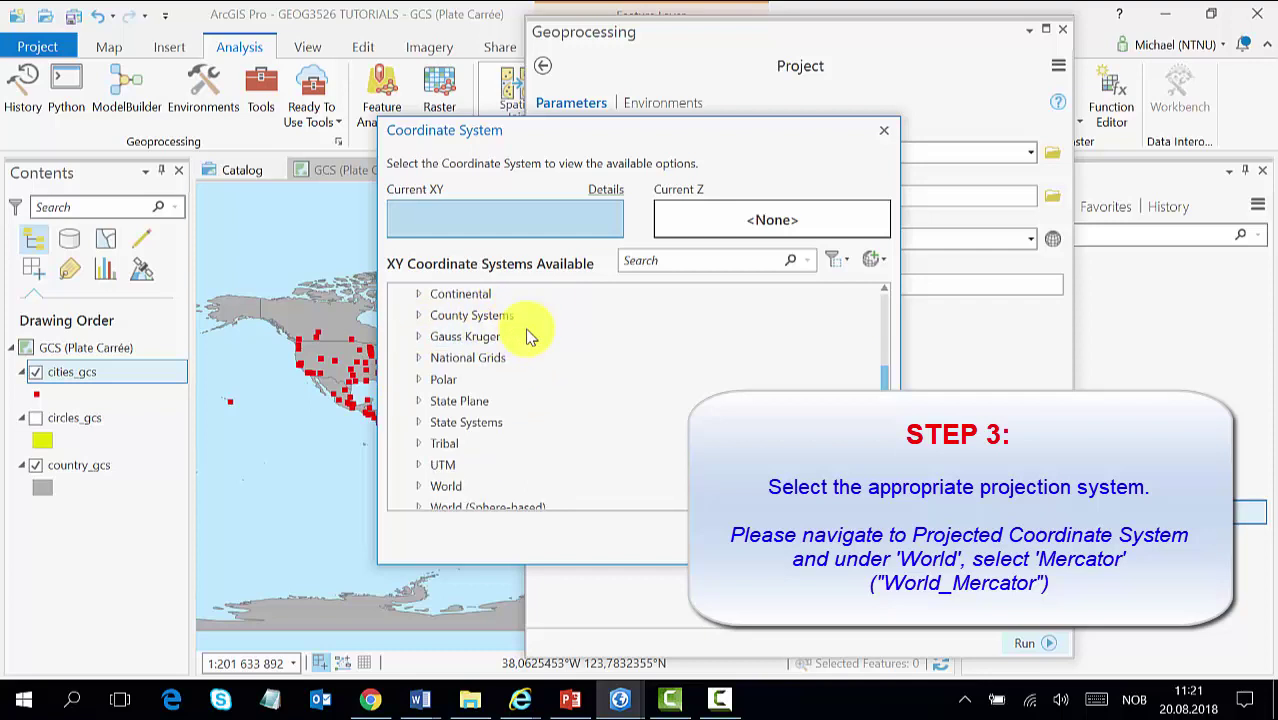
left_click(440, 479)
scroll(599, 400, "down", 1)
scroll(548, 405, "down", 2)
scroll(548, 405, "down", 1)
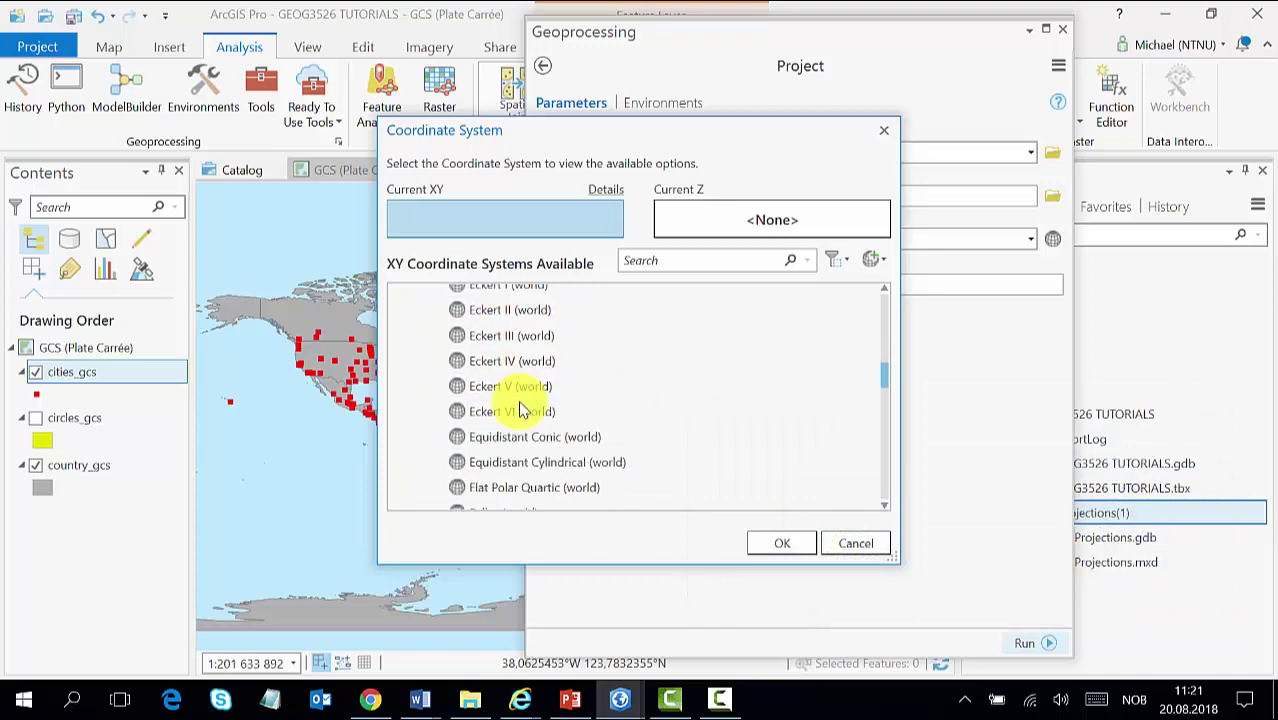
scroll(522, 408, "down", 2)
scroll(522, 408, "down", 2)
scroll(518, 410, "down", 1)
scroll(518, 410, "down", 1)
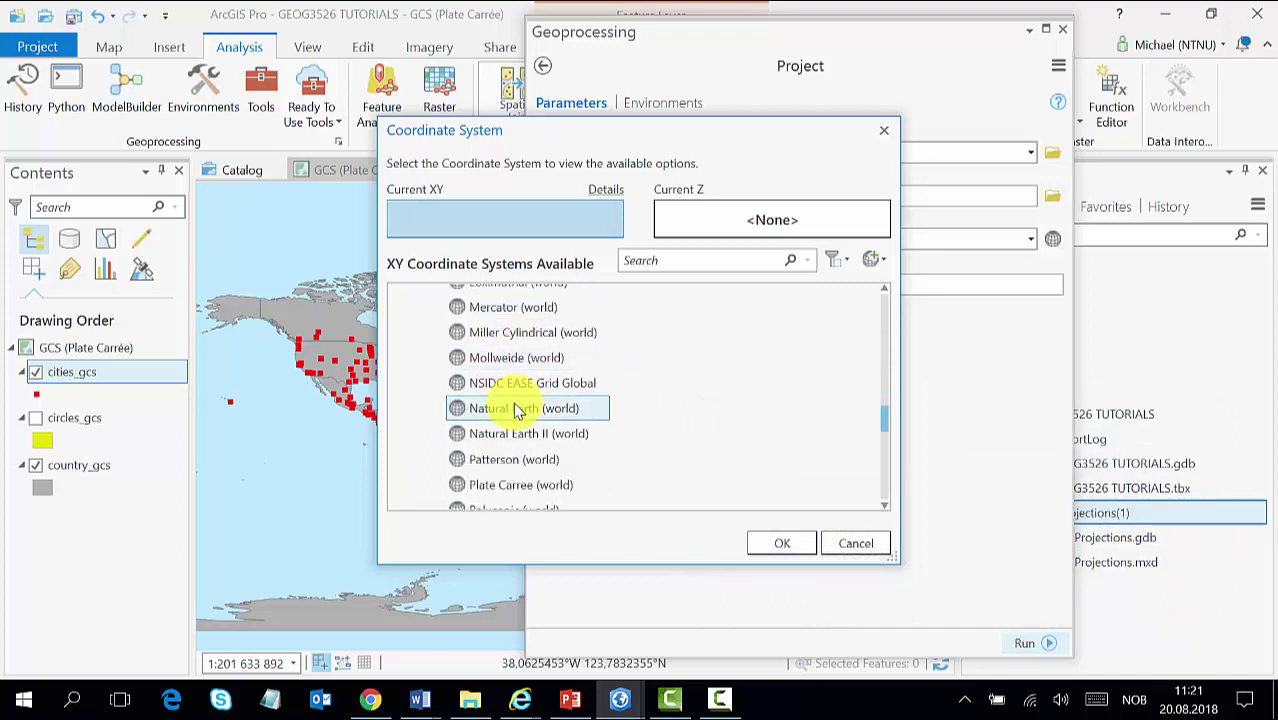
scroll(515, 408, "down", 2)
scroll(512, 408, "up", 2)
scroll(507, 407, "up", 1)
scroll(503, 418, "up", 2)
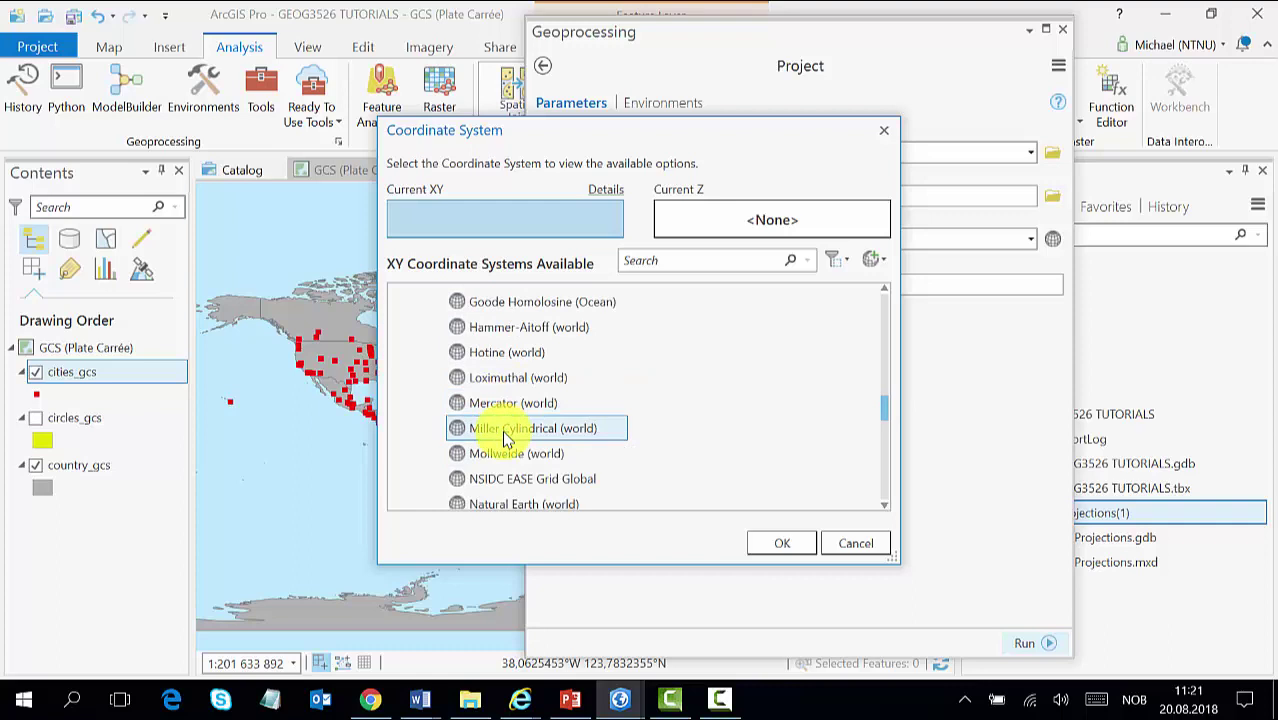
scroll(500, 440, "down", 2)
left_click(505, 360)
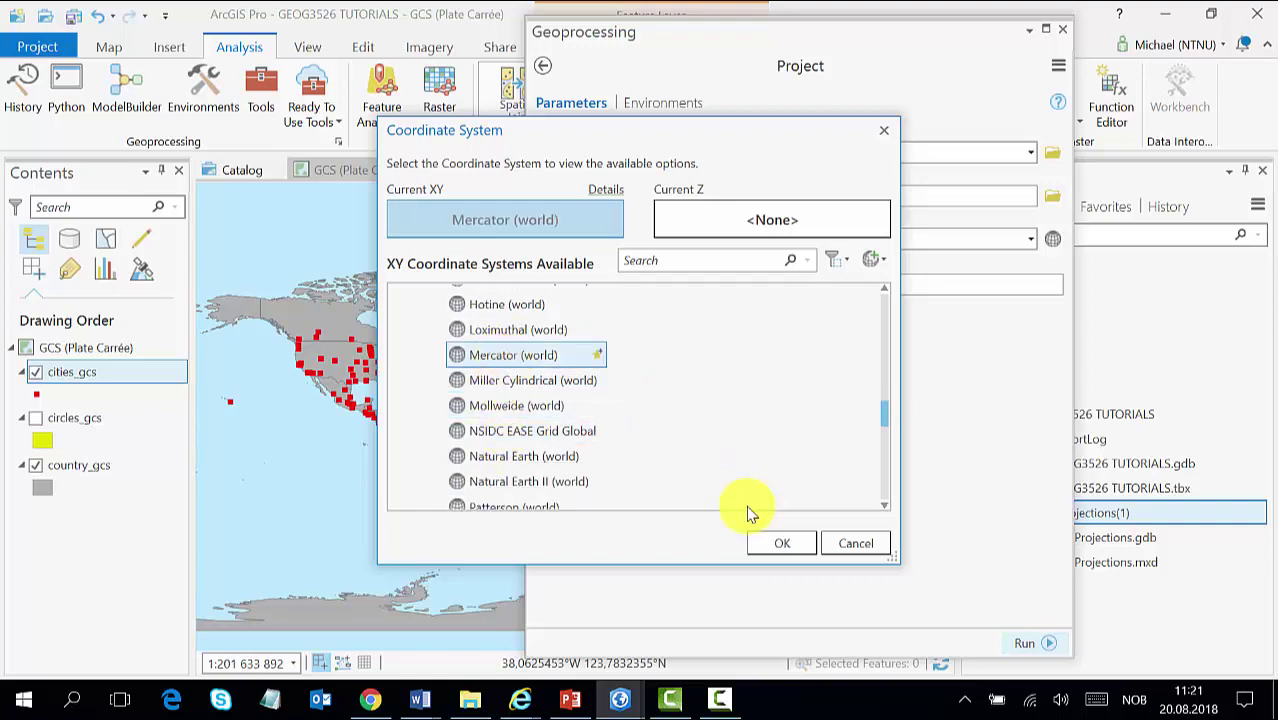
left_click(778, 543)
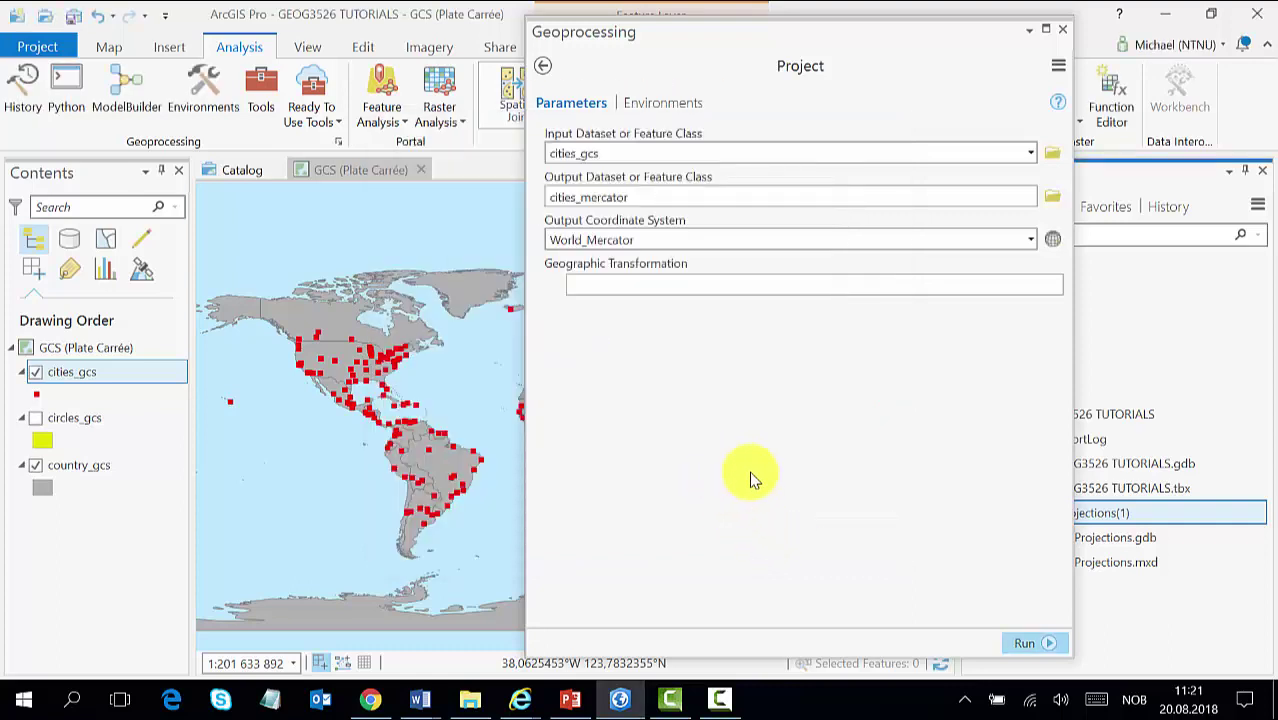
Step: Run the Project tool to add the cities_mercator layer, then close the Geoprocessing pane
left_click(1036, 650)
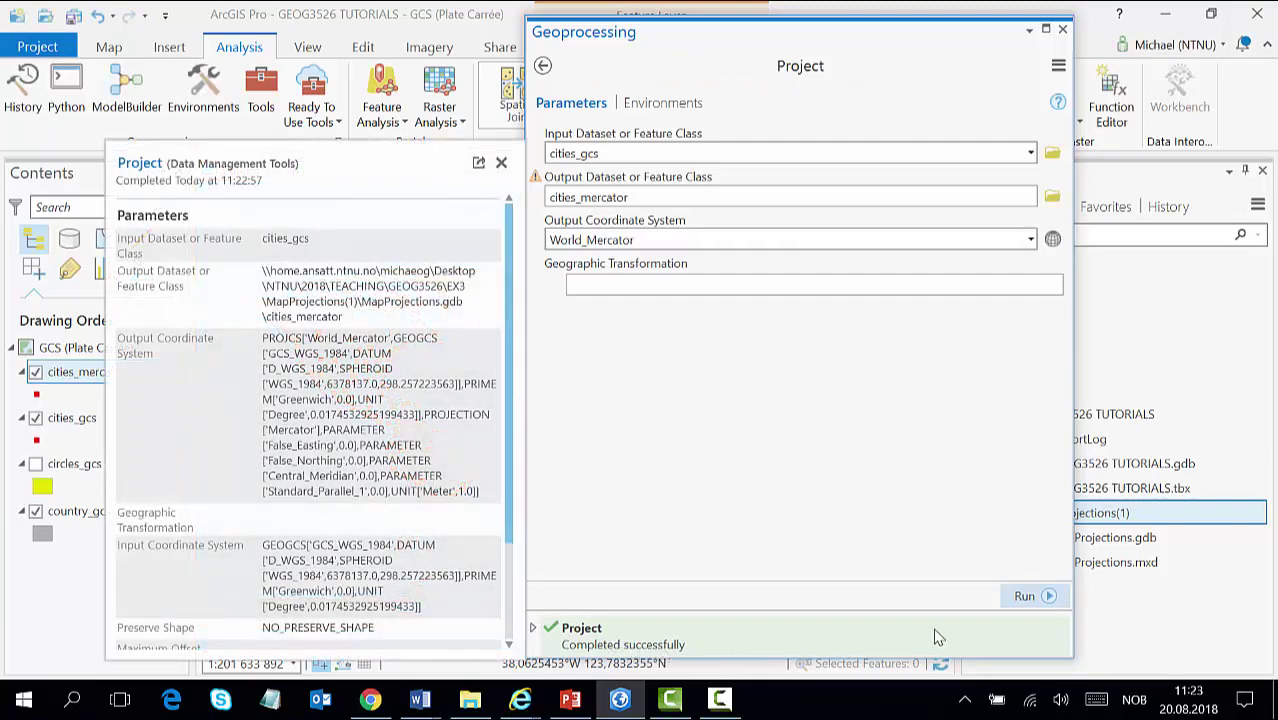
left_click(1062, 30)
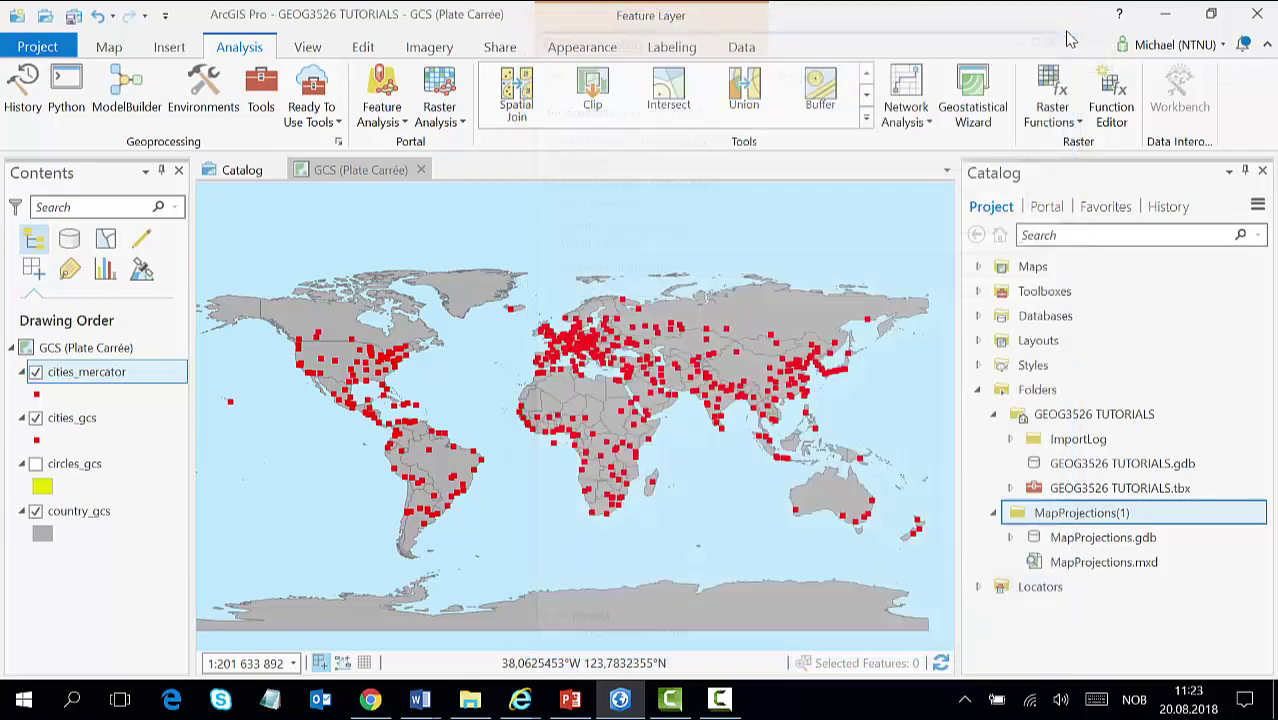
right_click(125, 381)
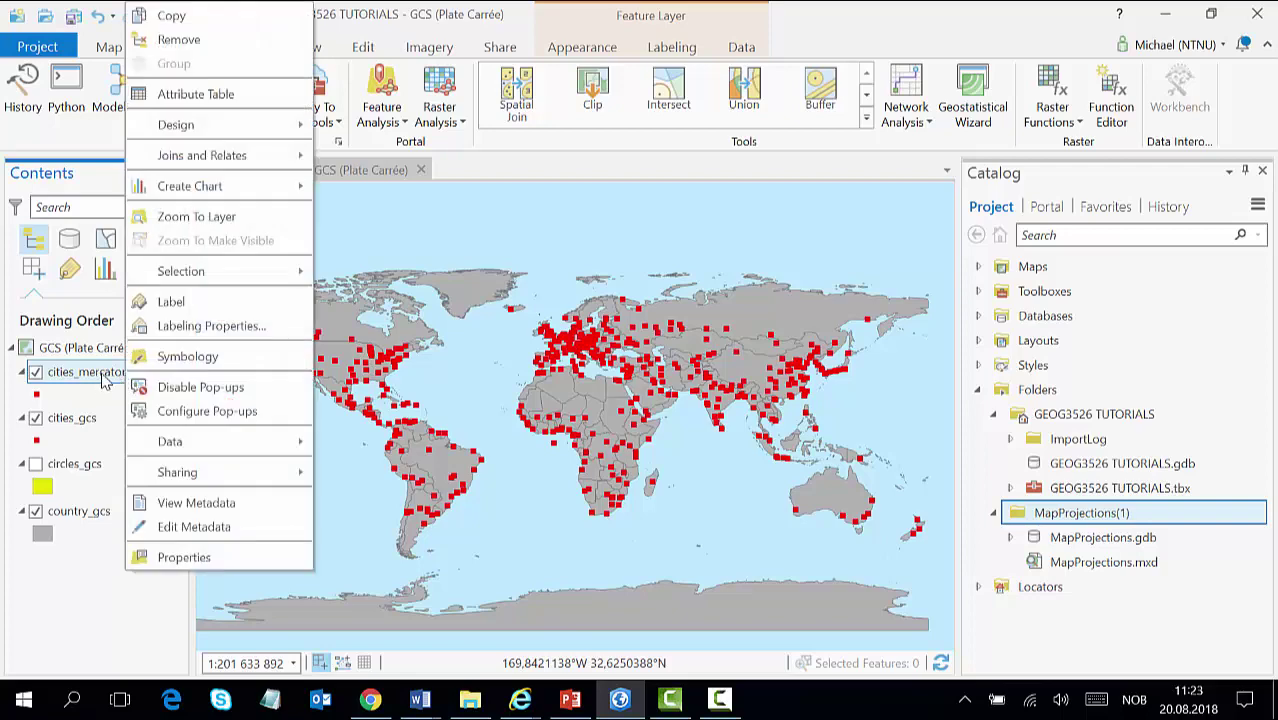
left_click(170, 557)
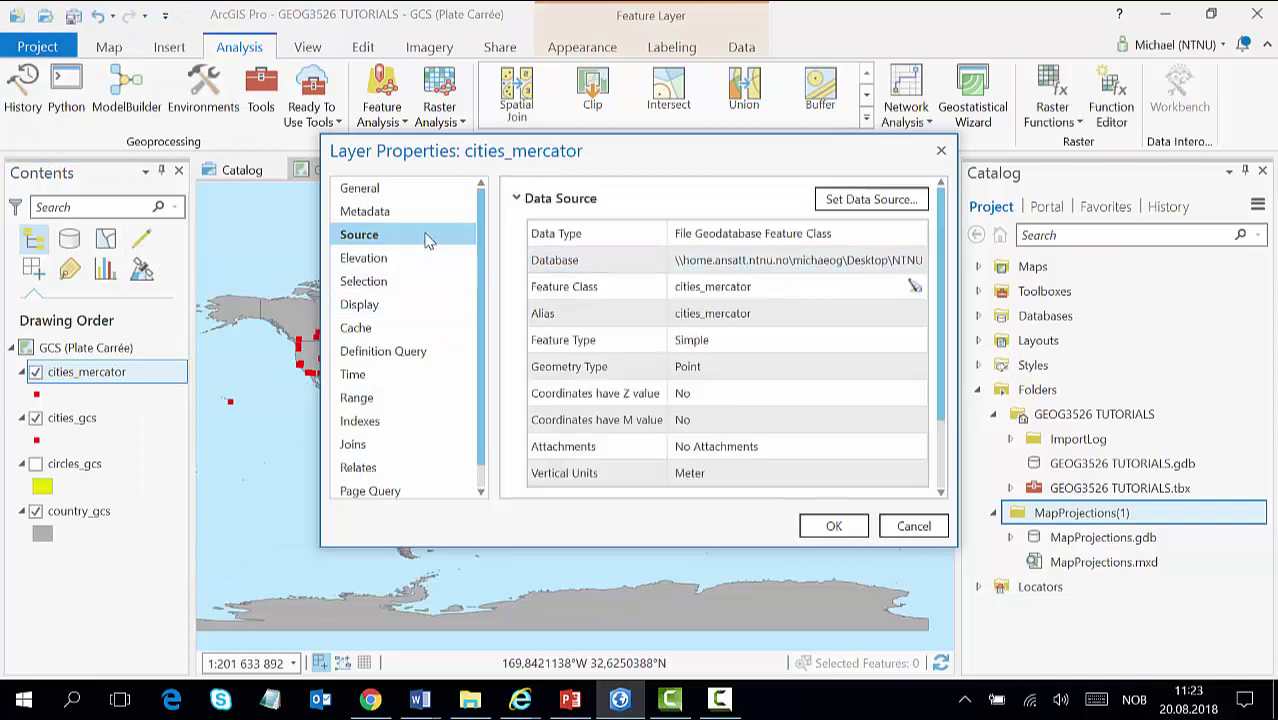
scroll(610, 320, "down", 3)
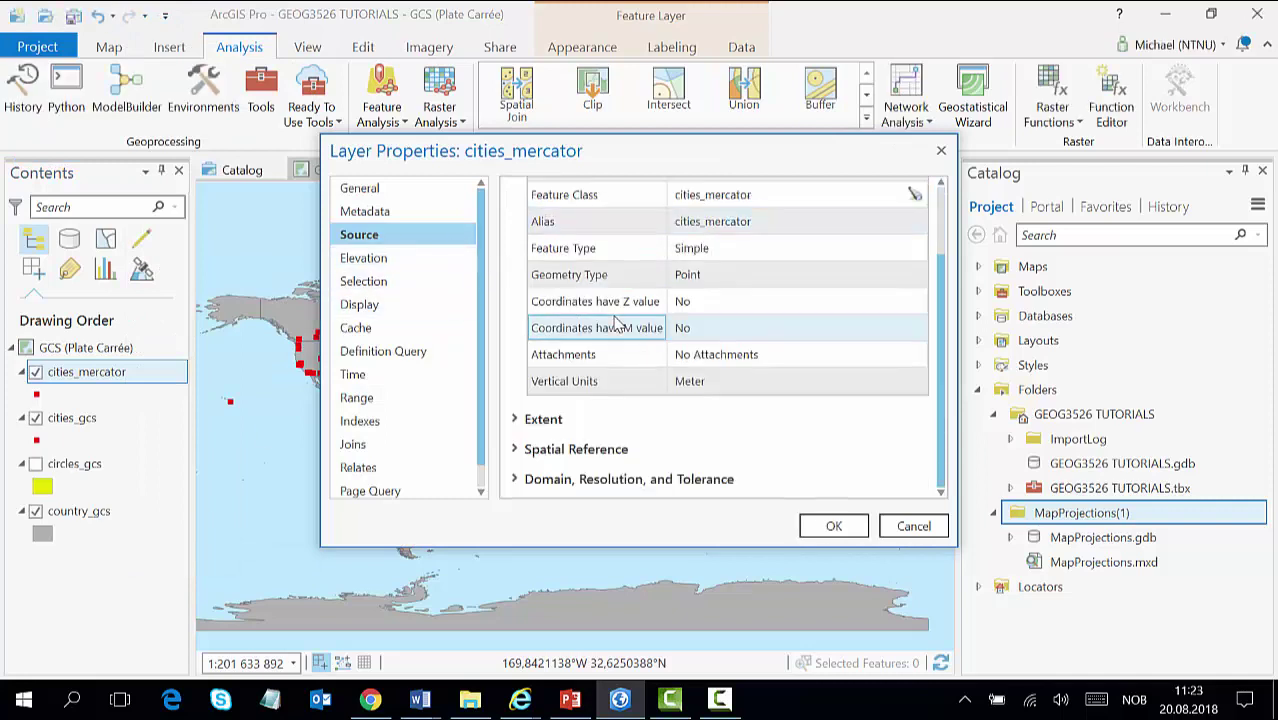
left_click(597, 455)
scroll(620, 420, "down", 3)
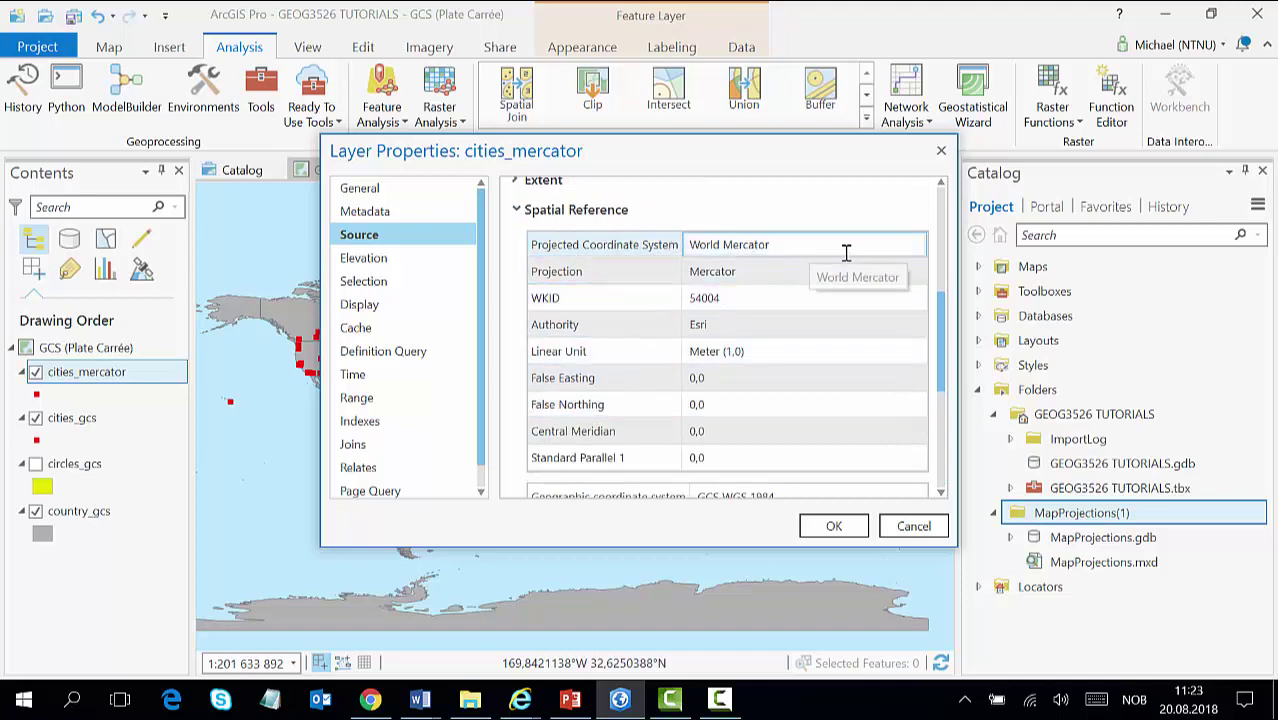
left_click(834, 530)
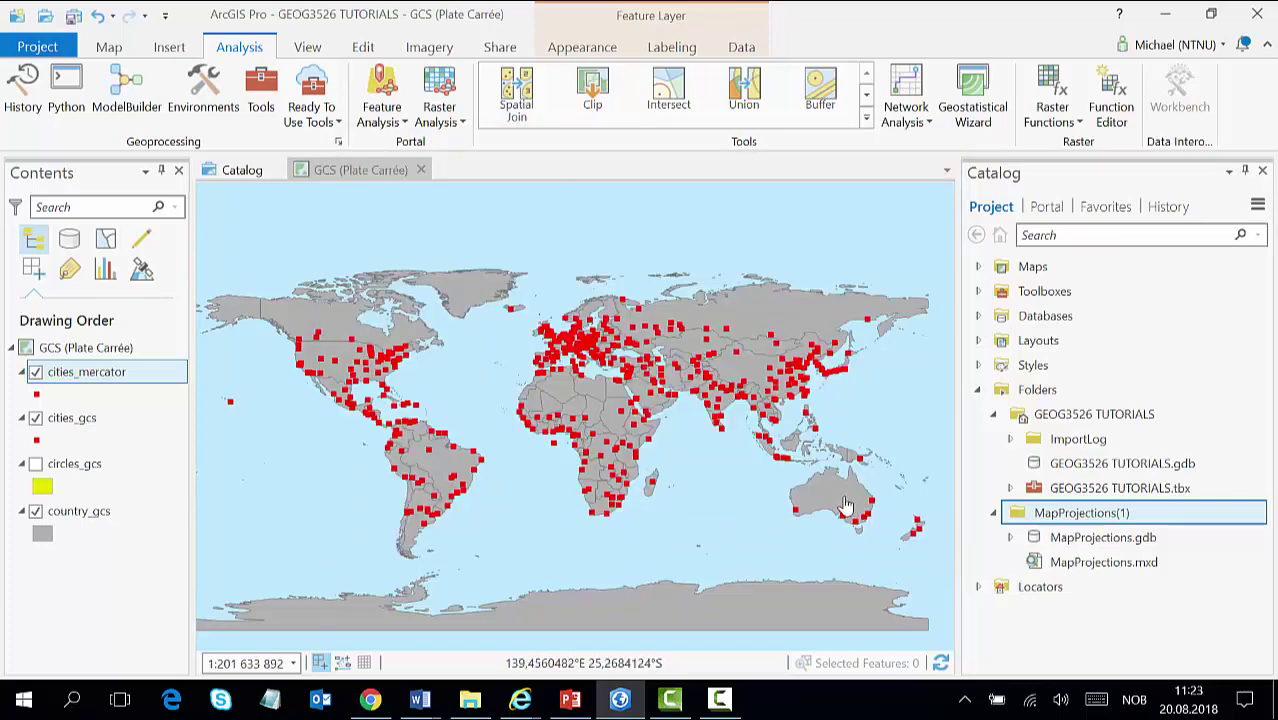